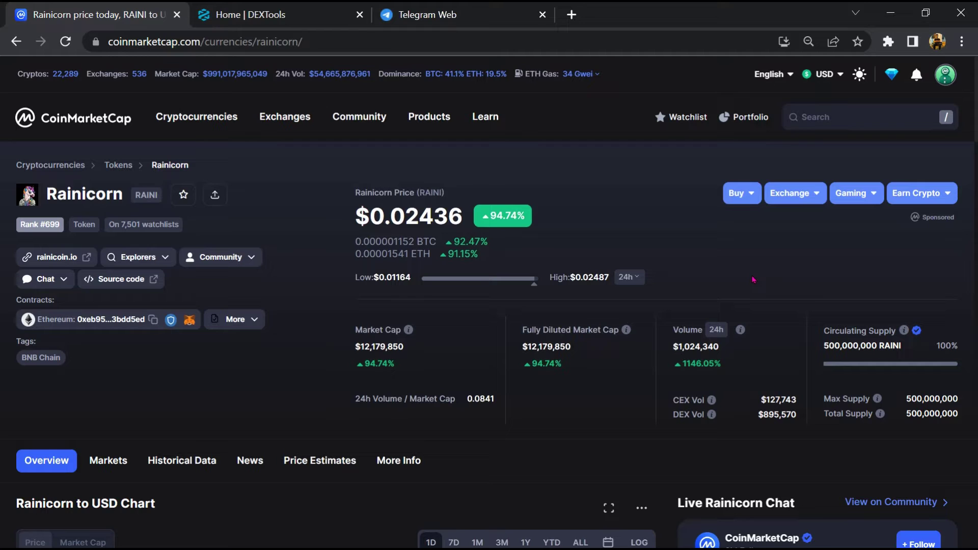
Step: Mark the RAINI post sentiment as bullish on CoinMarketCap
click(753, 280)
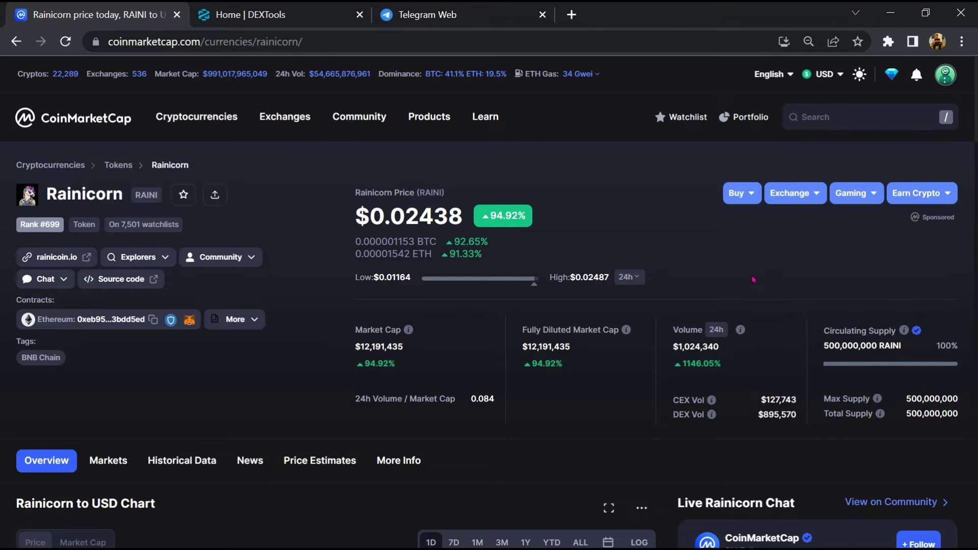
scroll(755, 280, down, 2)
scroll(802, 238, down, 3)
click(862, 188)
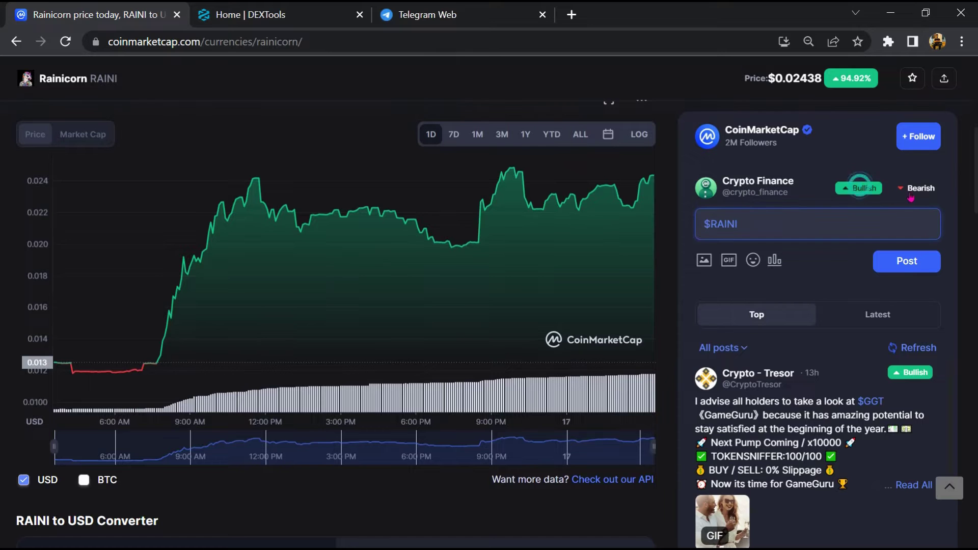
click(917, 188)
click(859, 188)
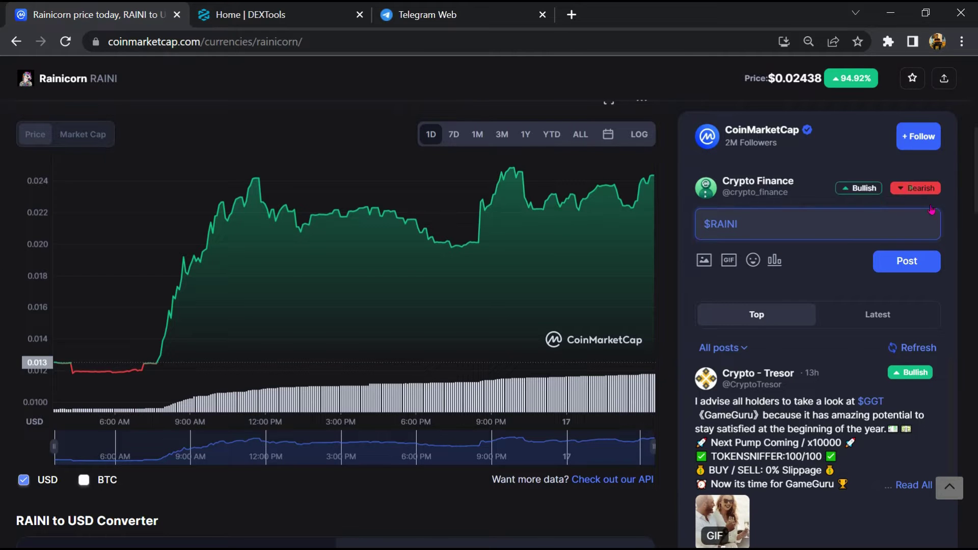
scroll(879, 245, down, 4)
scroll(835, 302, down, 1)
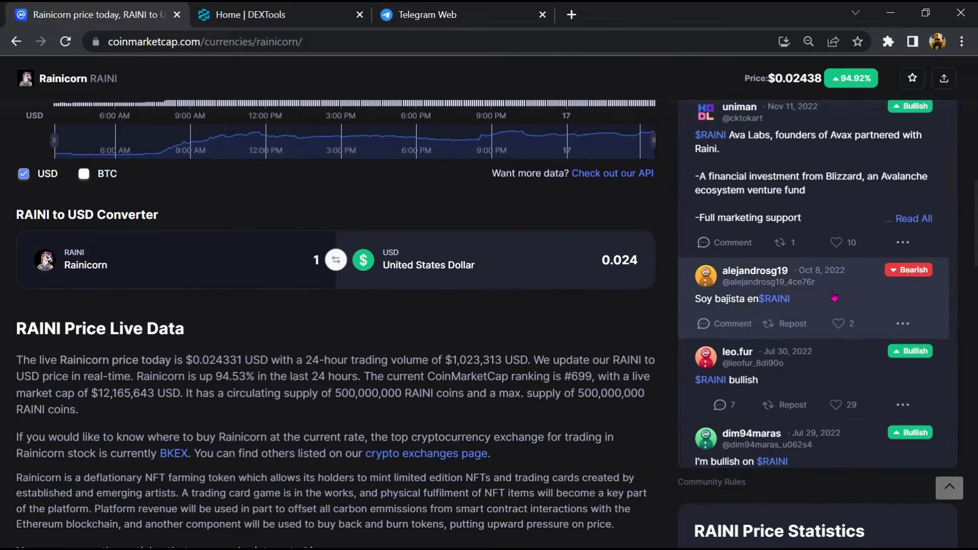
scroll(745, 305, down, 2)
scroll(745, 305, down, 2)
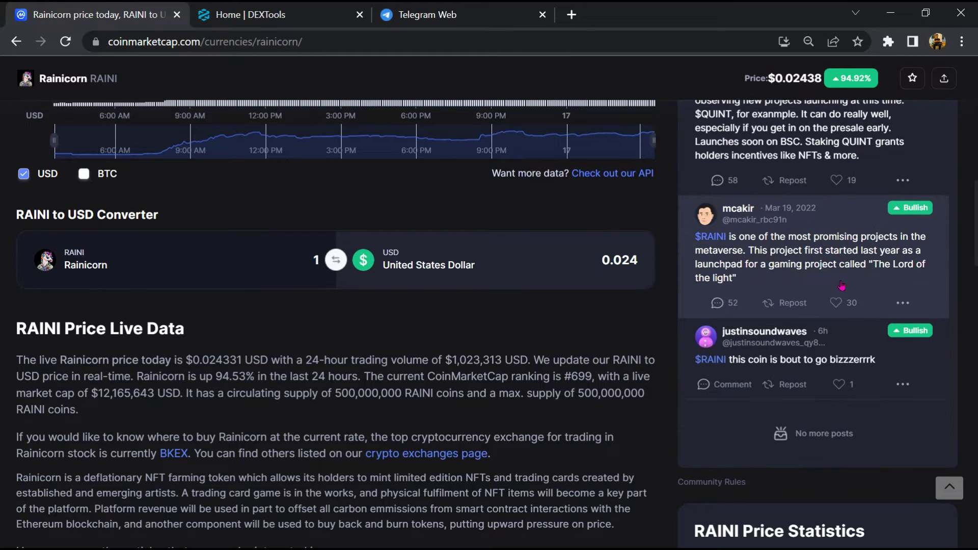
scroll(840, 365, up, 3)
scroll(840, 365, up, 4)
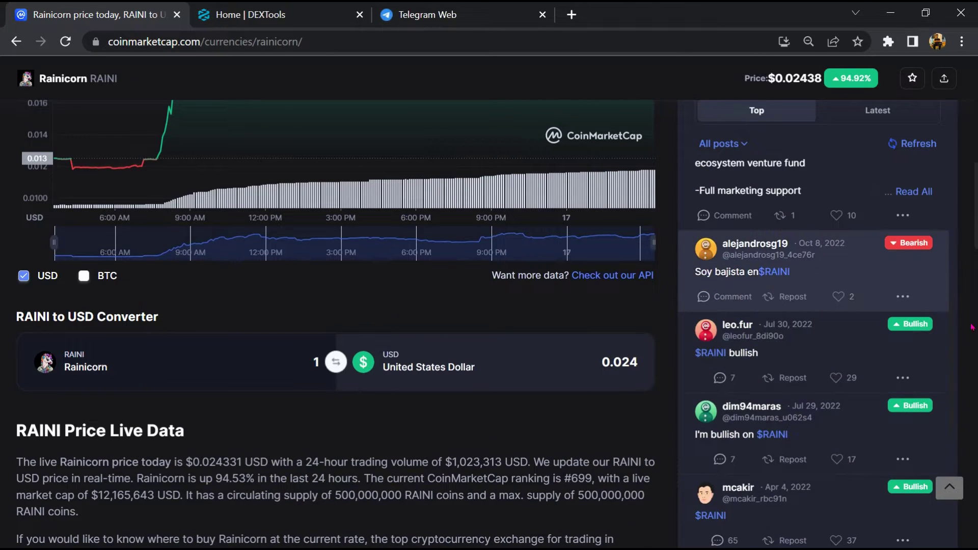
scroll(972, 327, up, 3)
scroll(535, 344, up, 3)
scroll(229, 367, up, 2)
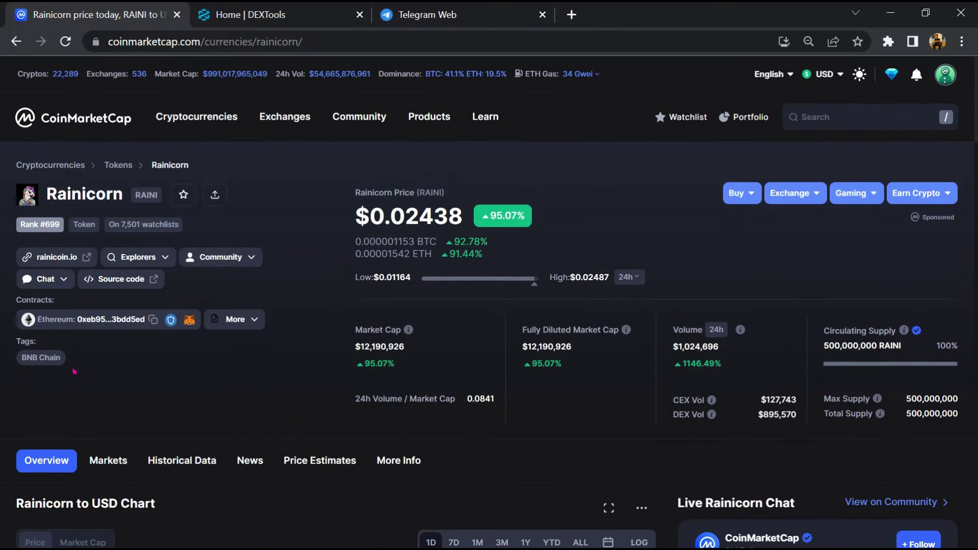
Step: Copy the name 'Rainicorn' from the token page title
double_click(91, 197)
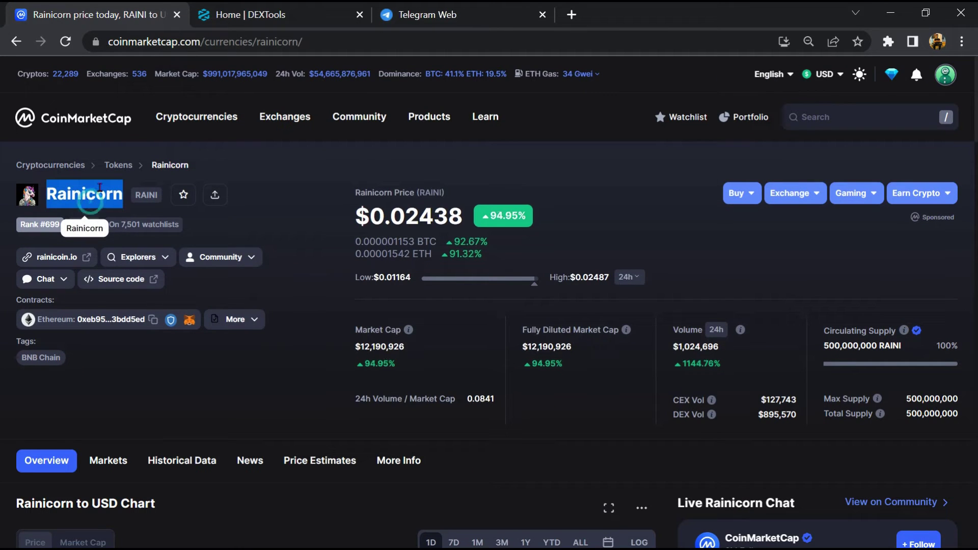
right_click(105, 196)
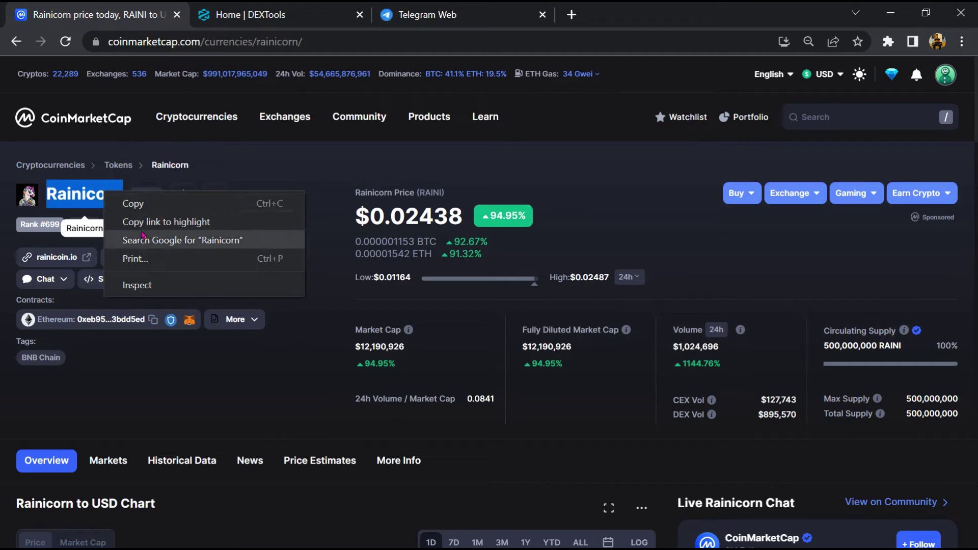
click(145, 203)
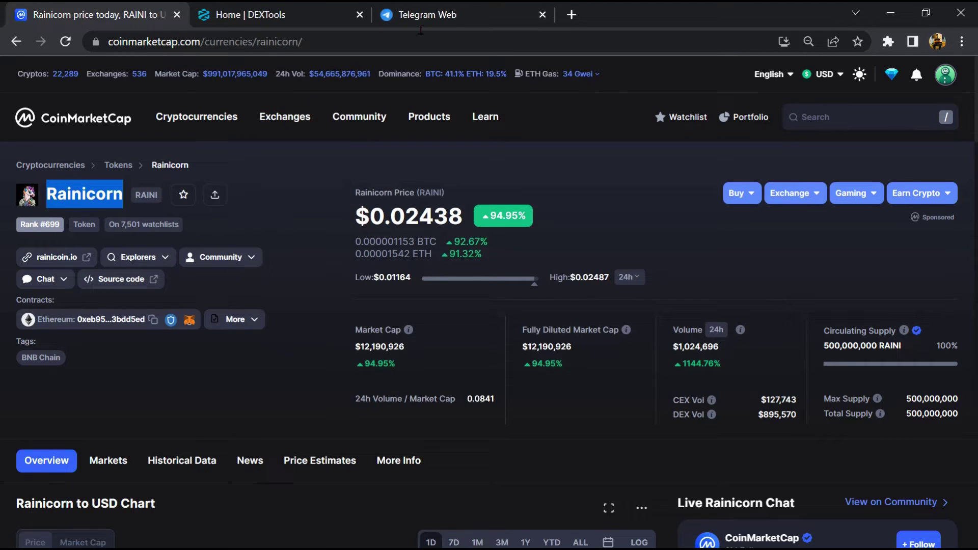
Step: In Telegram Web, search for Rainicorn and open the Rainicorn Official Chat
click(451, 15)
click(153, 126)
click(158, 80)
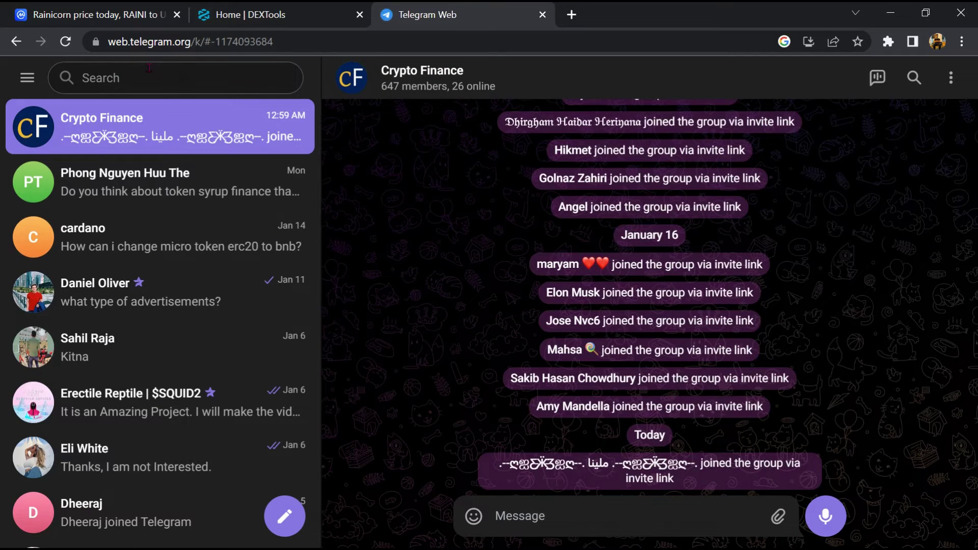
key(ctrl+v)
click(185, 202)
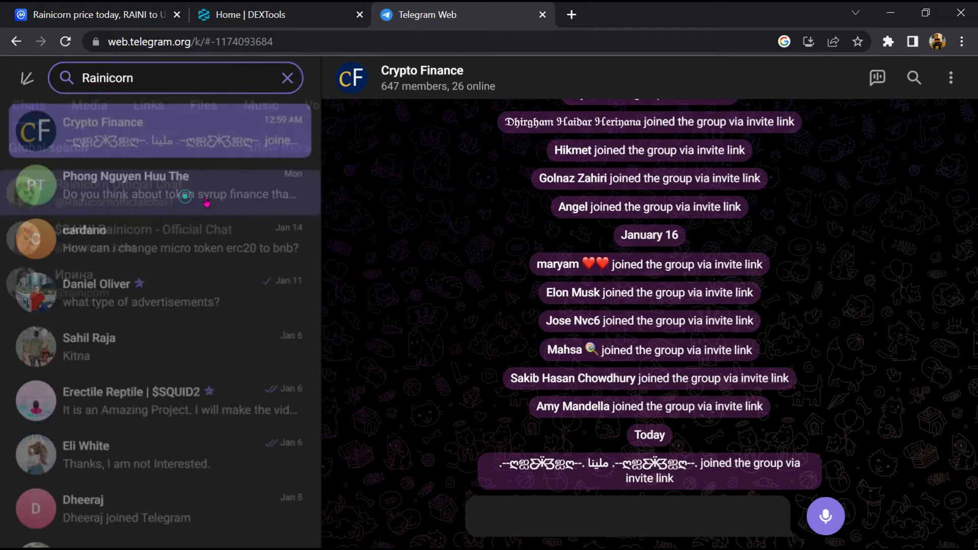
Step: Browse the chat's 'scam' search results, then return to CoinMarketCap
click(914, 77)
text(scam)
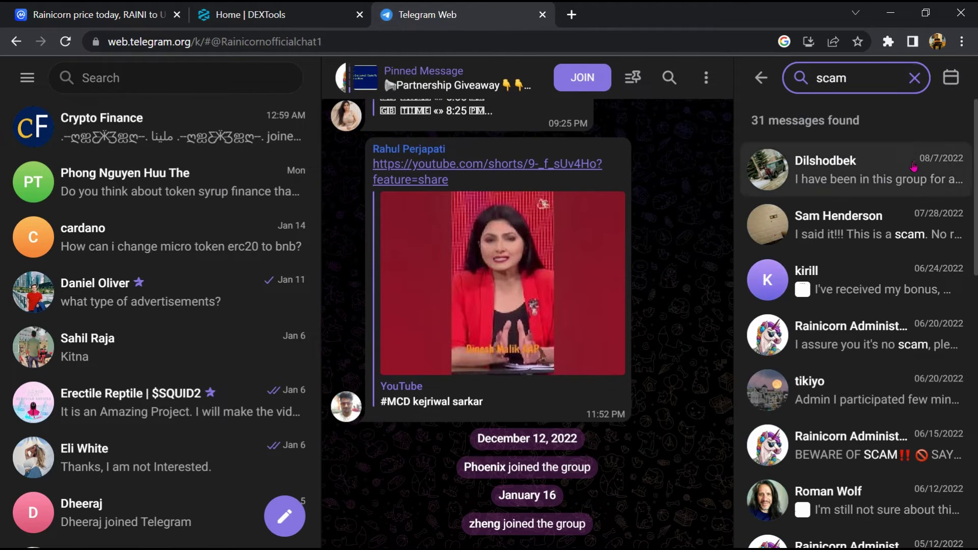
click(879, 172)
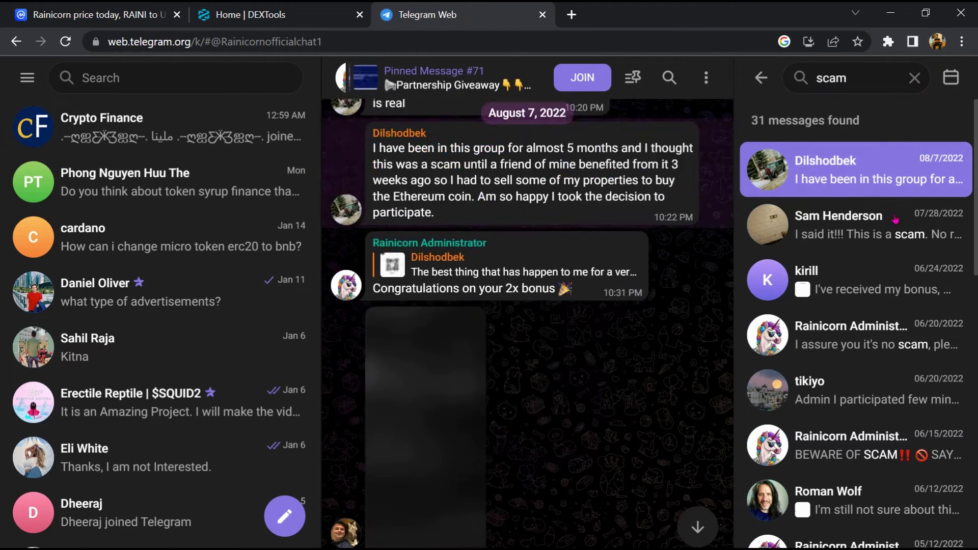
click(865, 271)
scroll(866, 271, down, 3)
click(865, 268)
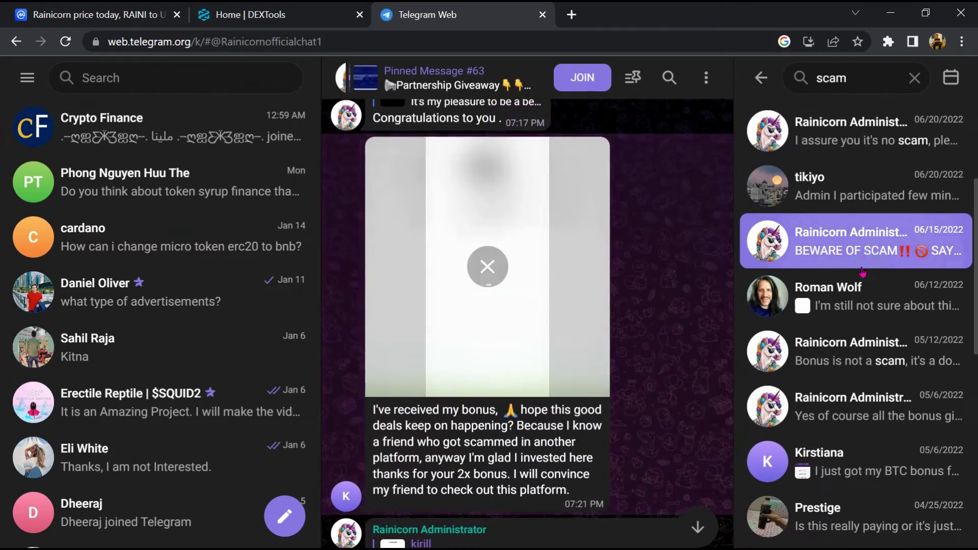
scroll(862, 273, down, 3)
click(862, 268)
scroll(862, 260, down, 2)
scroll(856, 237, down, 1)
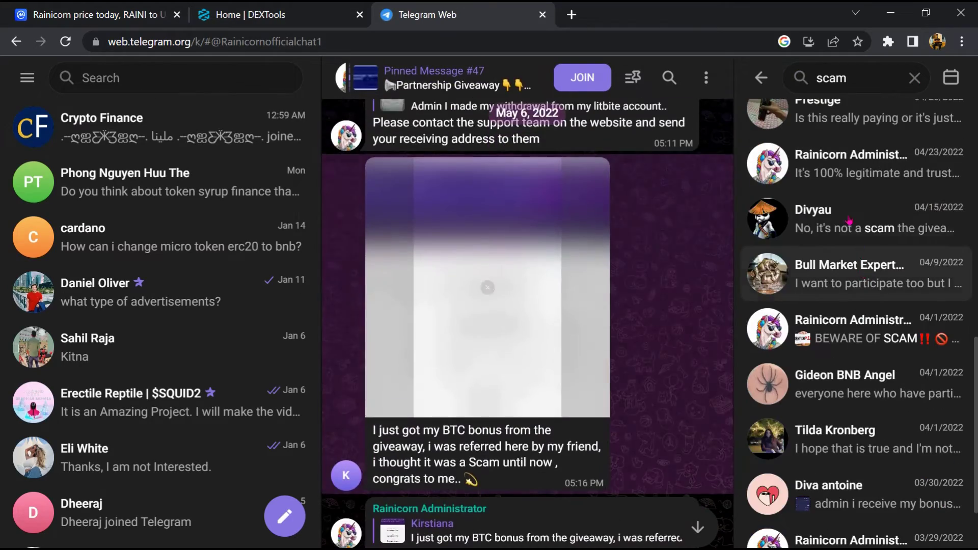
click(848, 220)
scroll(849, 222, down, 4)
click(827, 295)
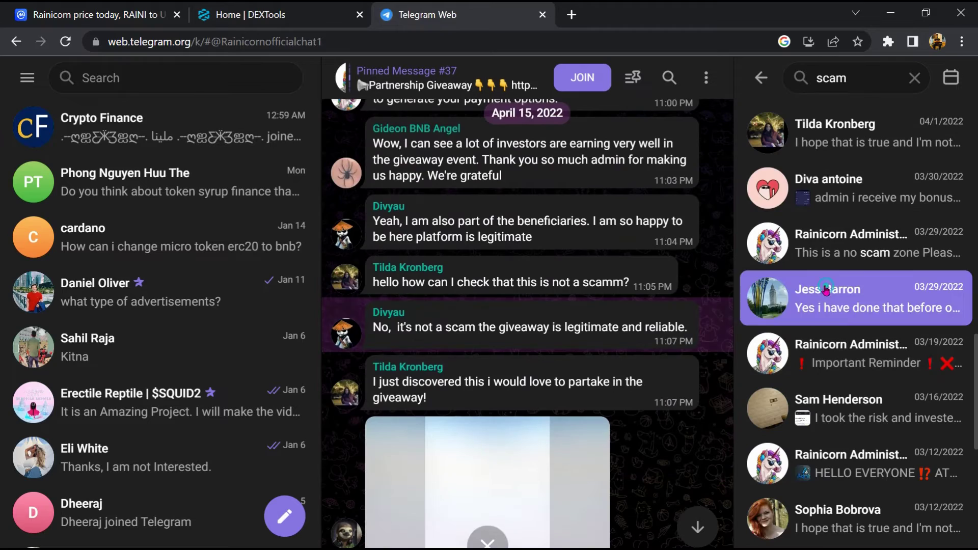
scroll(879, 322, down, 4)
click(878, 321)
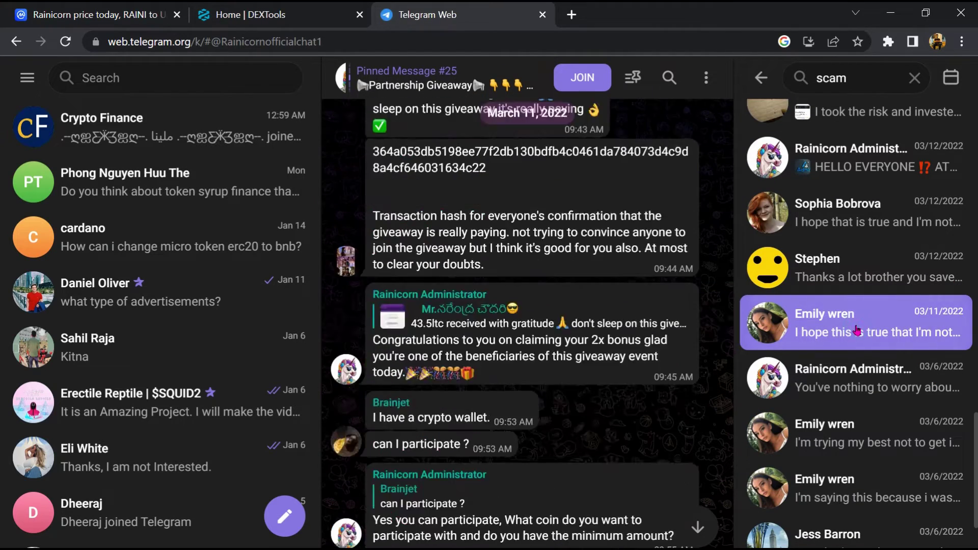
scroll(858, 332, down, 1)
scroll(857, 336, down, 1)
click(858, 386)
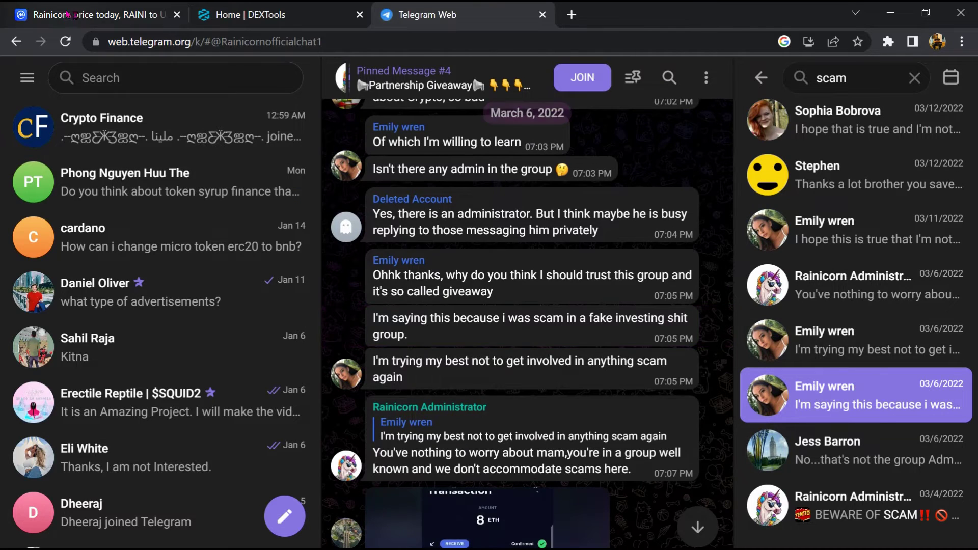
click(65, 15)
Step: Copy Rainicorn's Ethereum contract address and move over to DEXTools
click(172, 373)
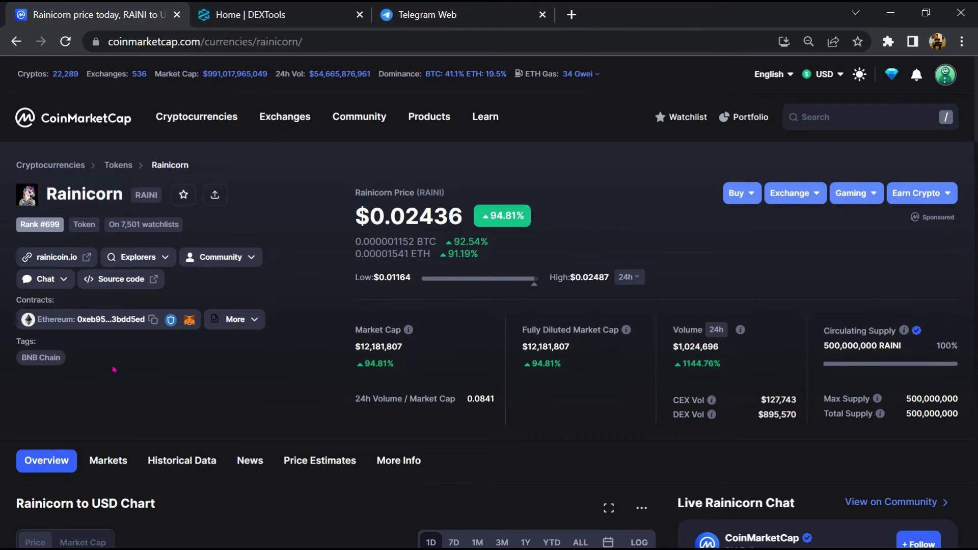
click(152, 320)
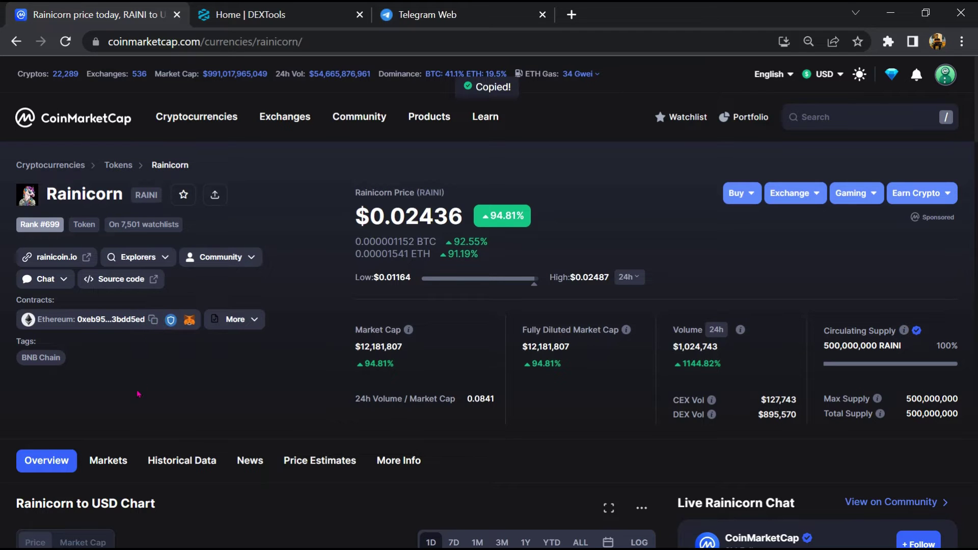
click(275, 15)
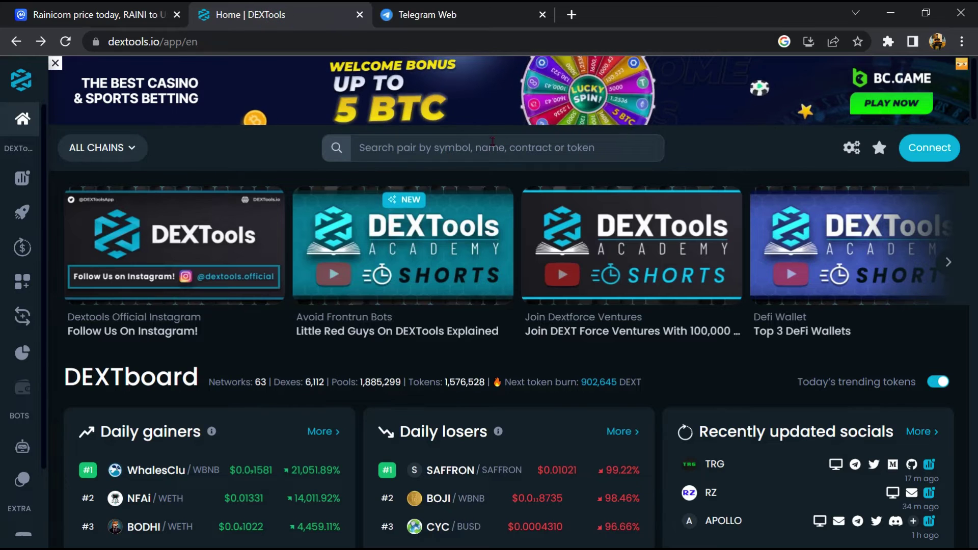
Step: Search DEXTools for the pasted Rainicorn contract address and open the top RAINI/WETH pair
click(477, 145)
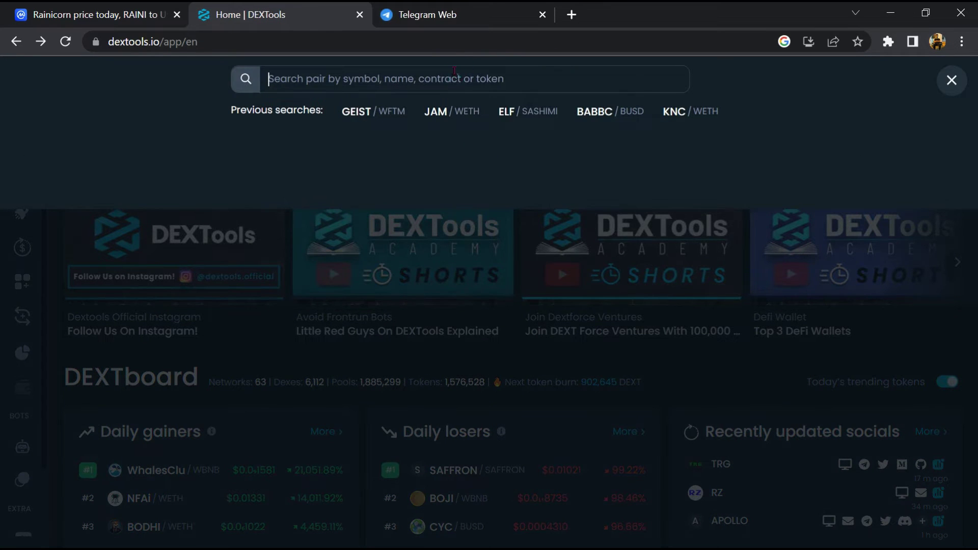
right_click(454, 70)
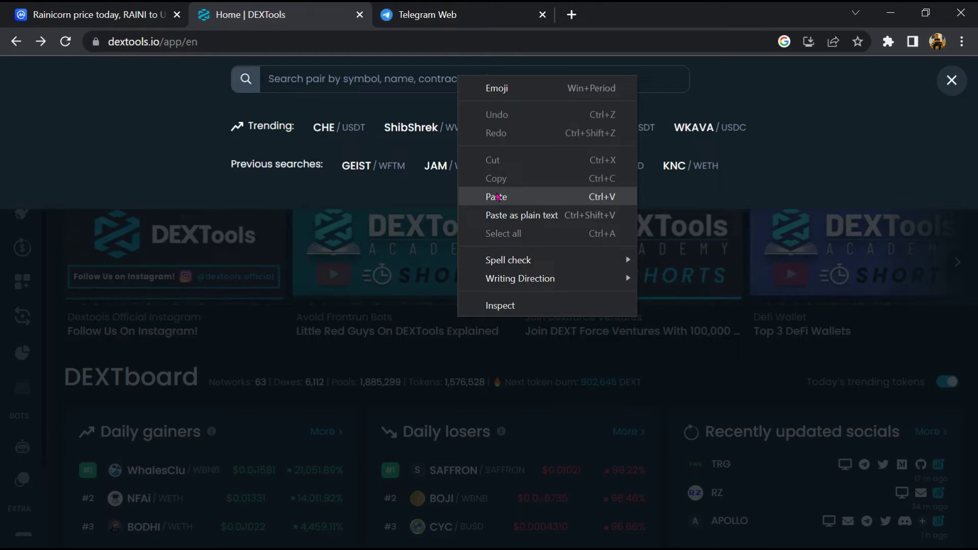
click(496, 197)
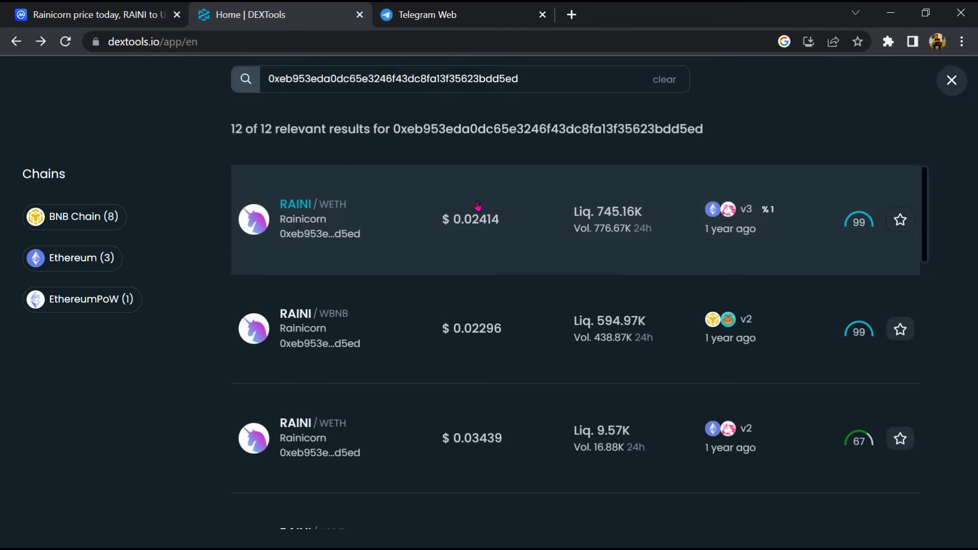
click(342, 234)
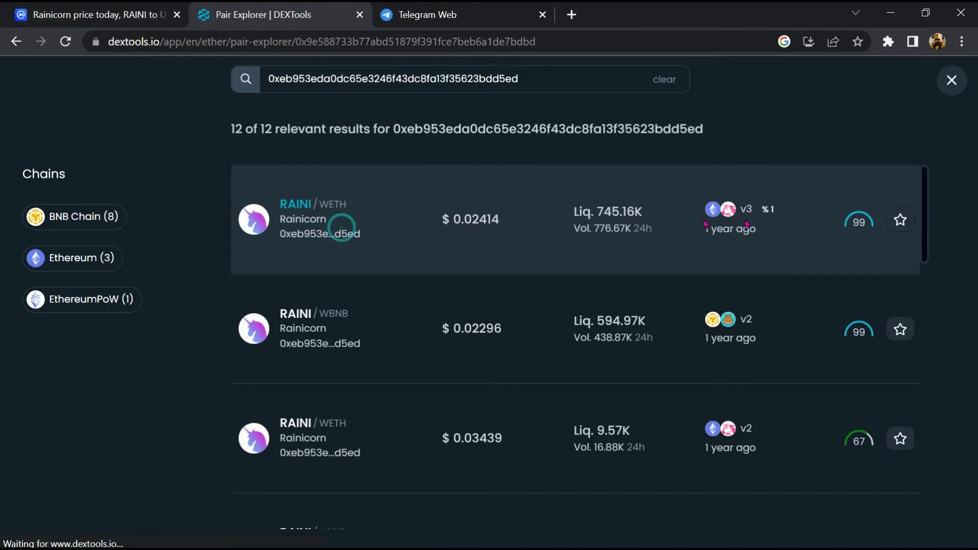
scroll(918, 227, down, 2)
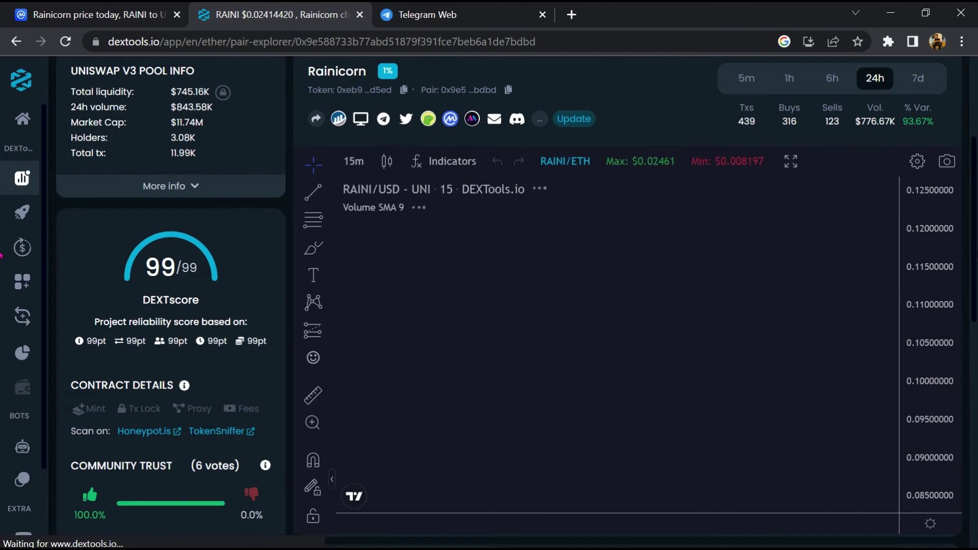
scroll(3, 256, down, 4)
scroll(4, 256, down, 1)
scroll(479, 315, down, 3)
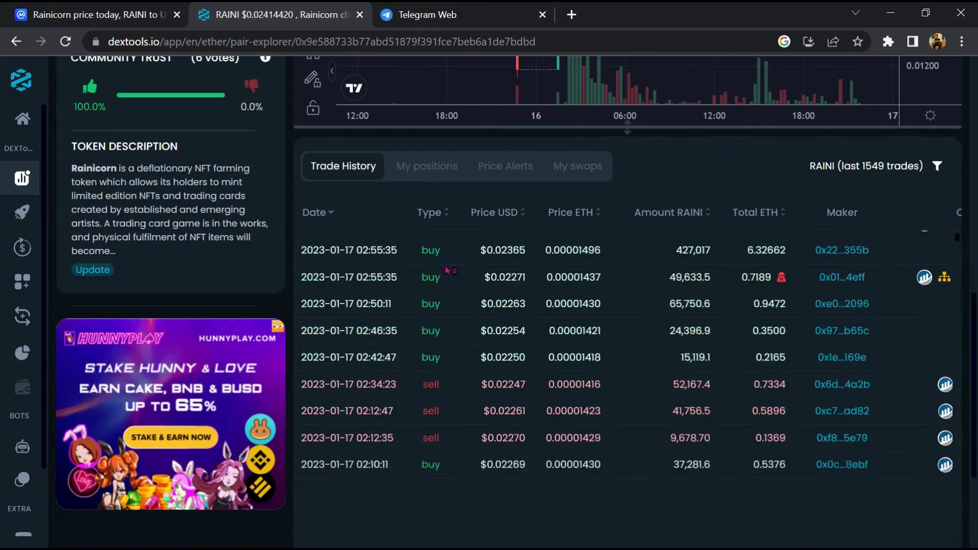
scroll(479, 315, down, 2)
scroll(479, 315, down, 4)
scroll(479, 316, down, 4)
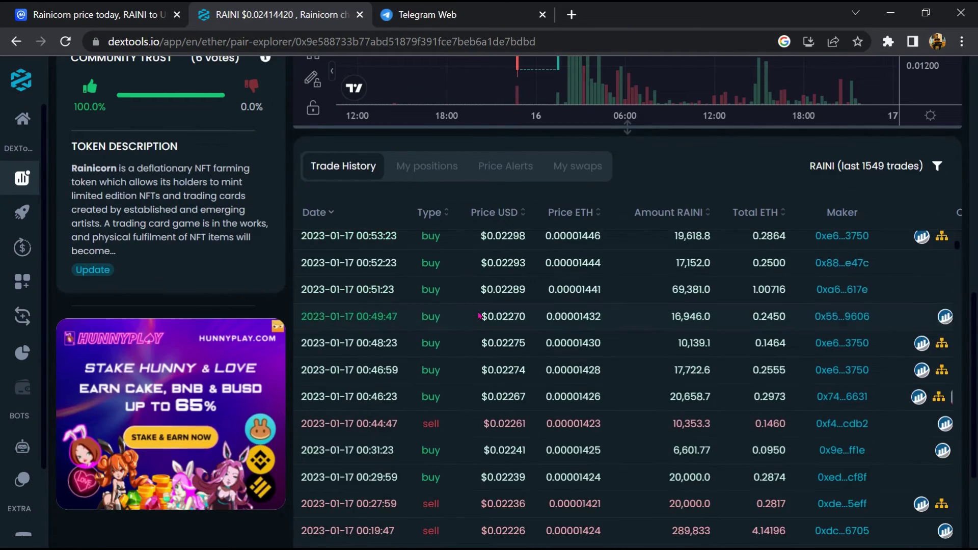
scroll(479, 315, down, 4)
scroll(480, 315, down, 1)
scroll(479, 314, down, 3)
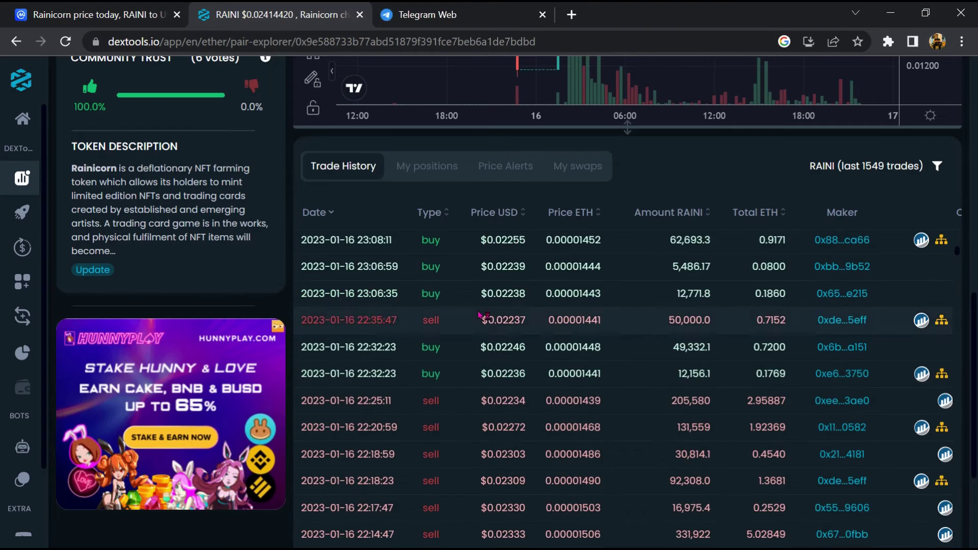
scroll(480, 315, down, 3)
scroll(479, 315, down, 1)
scroll(479, 315, down, 3)
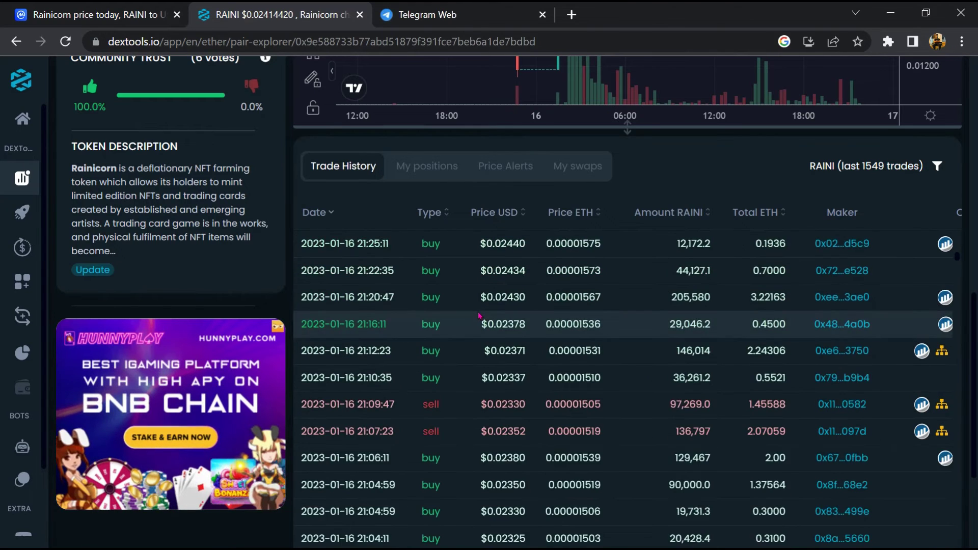
scroll(480, 315, down, 4)
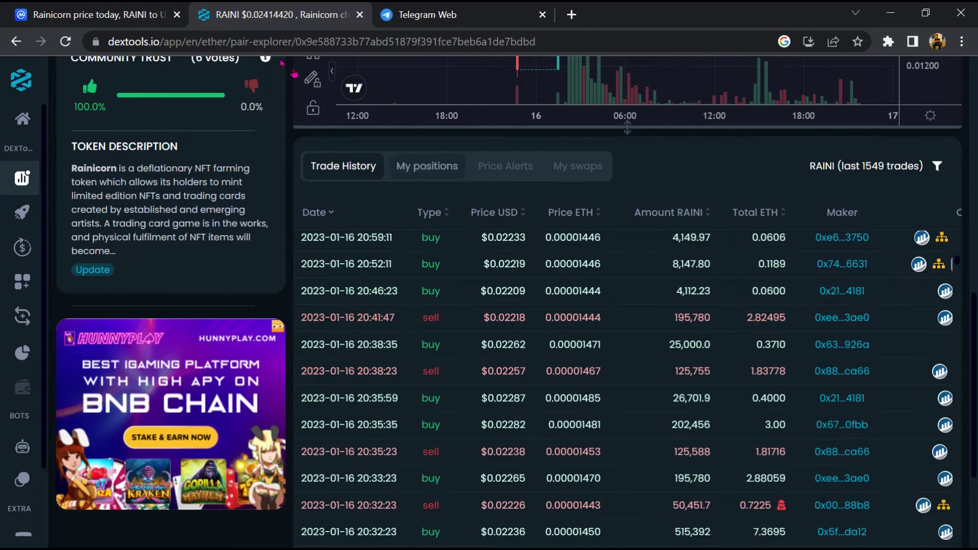
Step: Switch back to the CoinMarketCap Rainicorn page
click(82, 8)
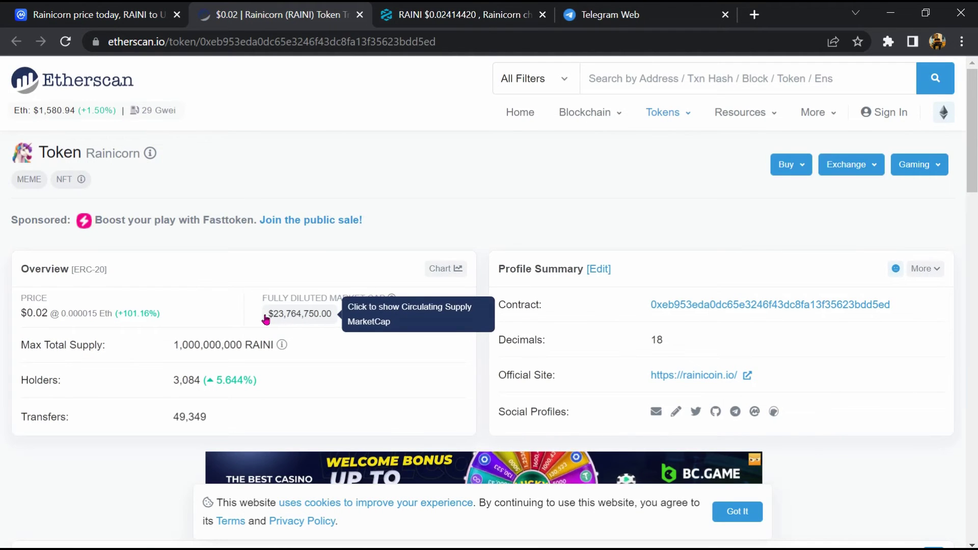
scroll(267, 320, down, 4)
scroll(192, 282, down, 1)
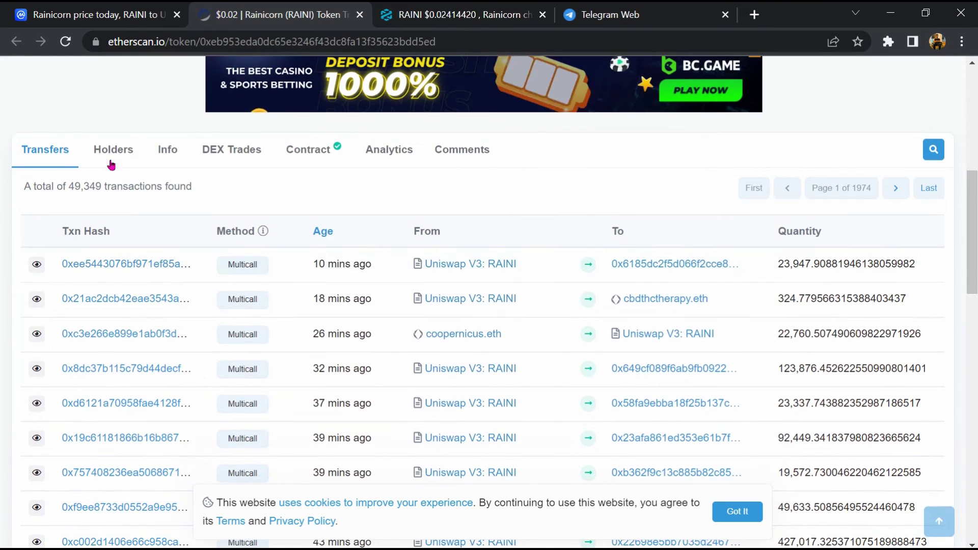
Step: Show the Holders tab listing Rainicorn's top 50 of 3,084 holders
click(115, 150)
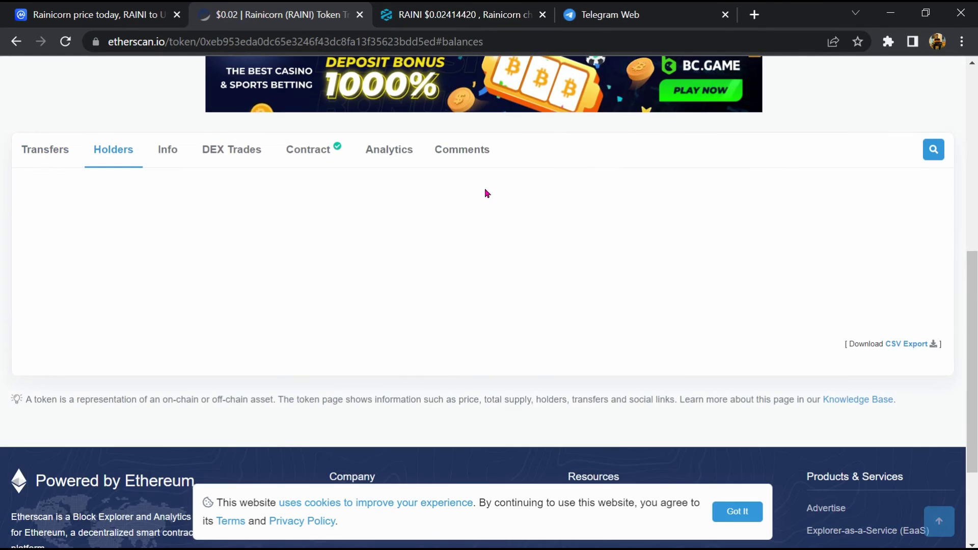
scroll(489, 193, down, 1)
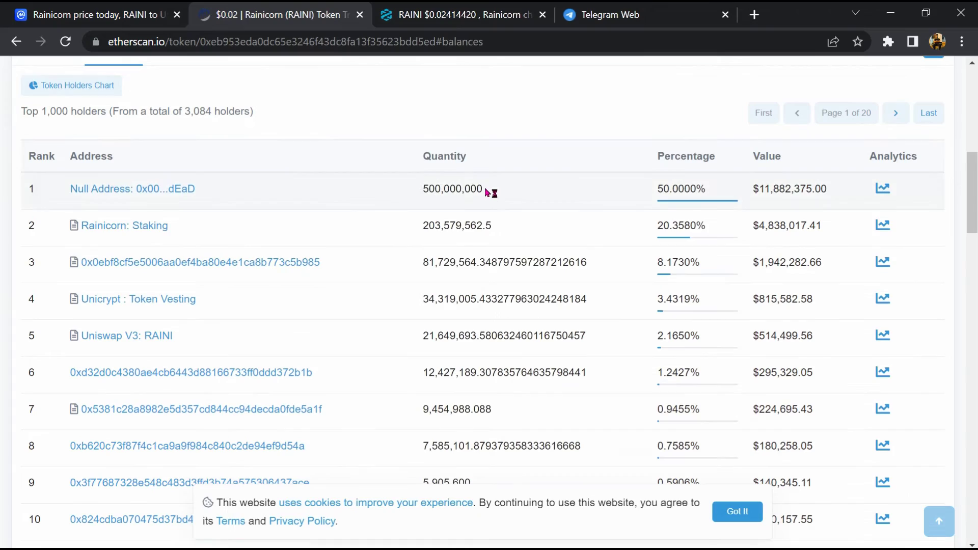
scroll(633, 316, down, 1)
scroll(662, 319, down, 1)
scroll(661, 324, down, 2)
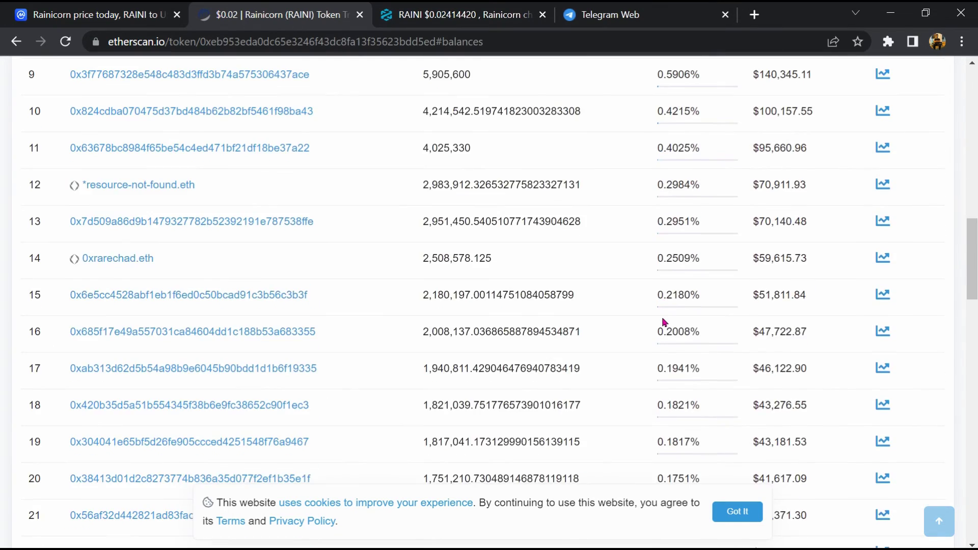
scroll(664, 322, down, 2)
scroll(663, 322, down, 3)
scroll(663, 323, down, 2)
scroll(664, 322, down, 2)
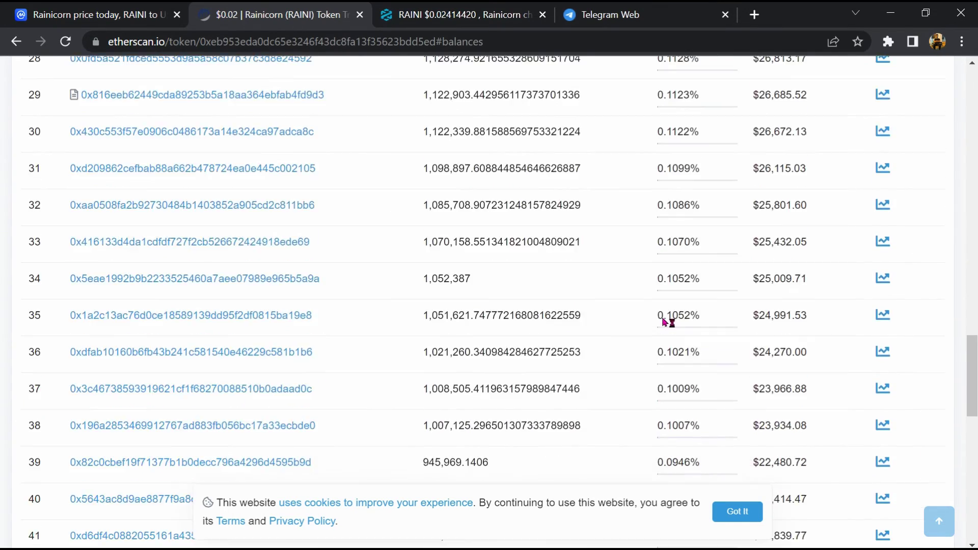
scroll(667, 323, down, 2)
scroll(664, 324, down, 3)
scroll(662, 324, down, 2)
scroll(659, 317, up, 3)
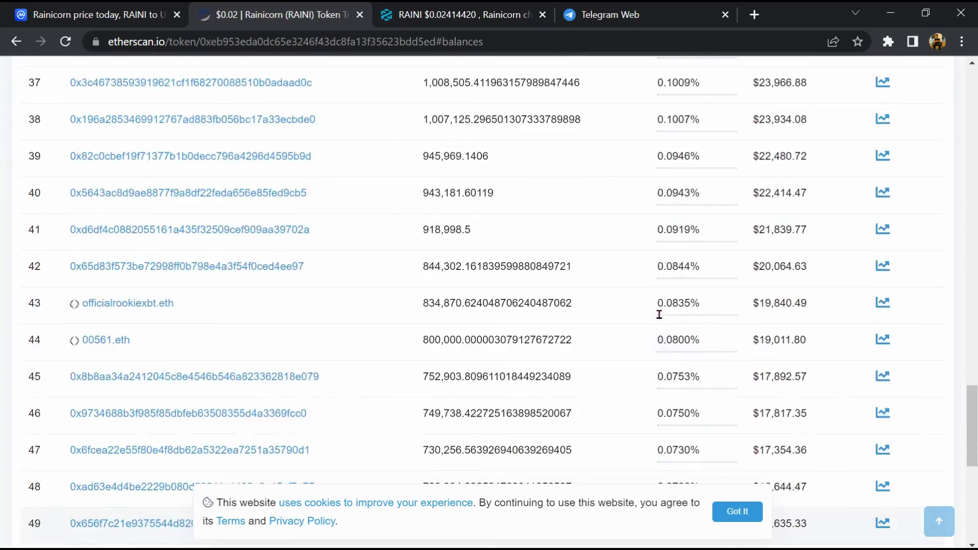
scroll(659, 314, up, 3)
scroll(659, 315, up, 3)
scroll(659, 314, up, 3)
scroll(659, 314, up, 1)
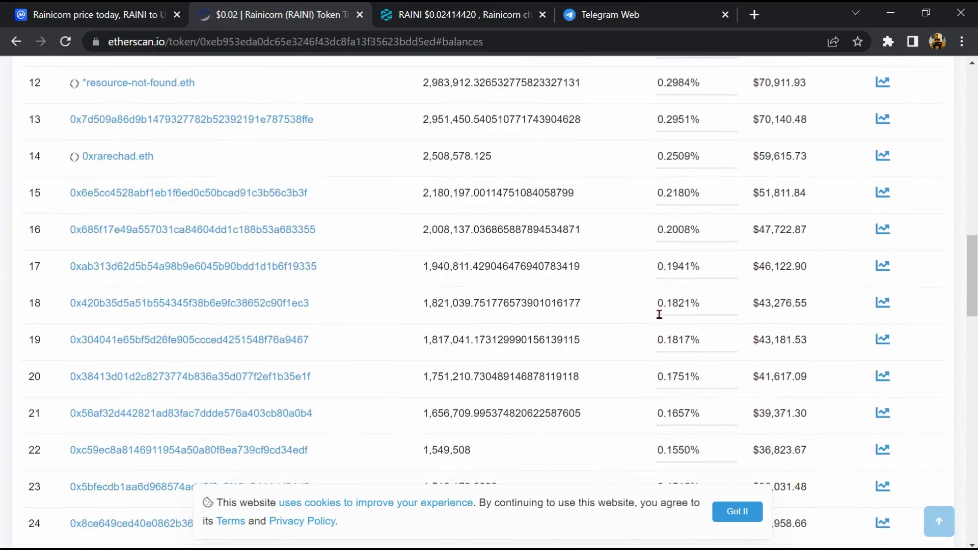
scroll(658, 315, up, 2)
scroll(658, 315, up, 2)
scroll(659, 314, up, 2)
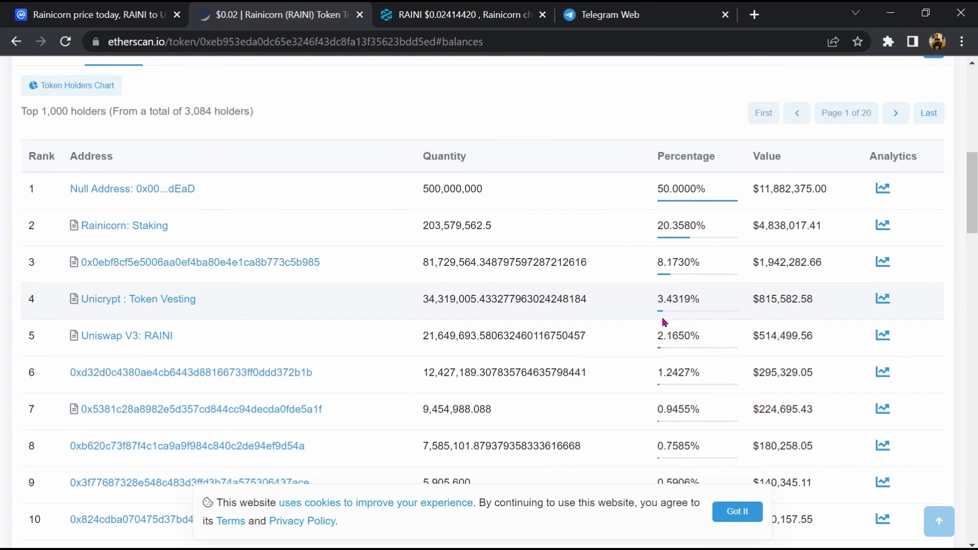
scroll(663, 322, down, 3)
scroll(664, 323, down, 3)
scroll(666, 323, down, 3)
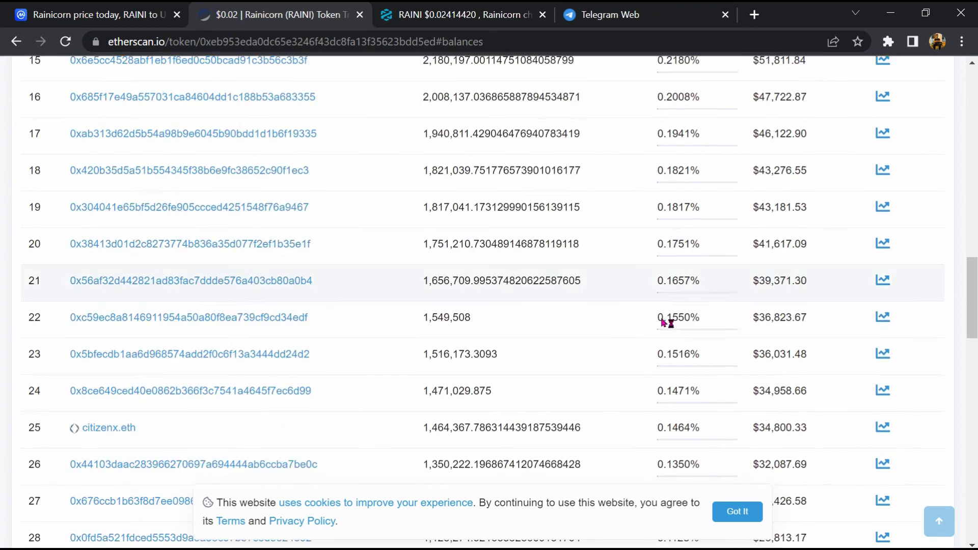
scroll(669, 324, down, 3)
scroll(668, 323, down, 4)
scroll(665, 323, down, 3)
scroll(663, 324, down, 2)
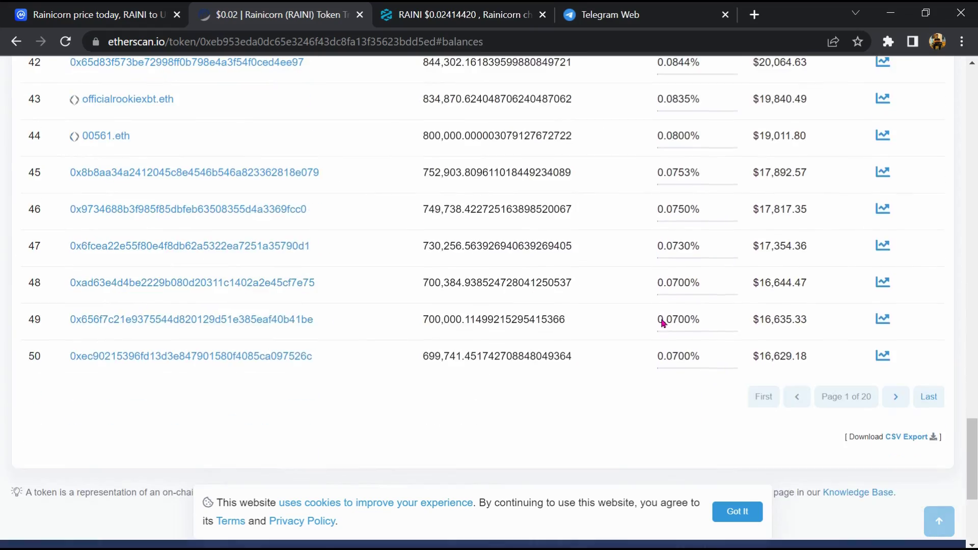
scroll(659, 316, up, 5)
scroll(659, 315, up, 2)
scroll(659, 316, up, 5)
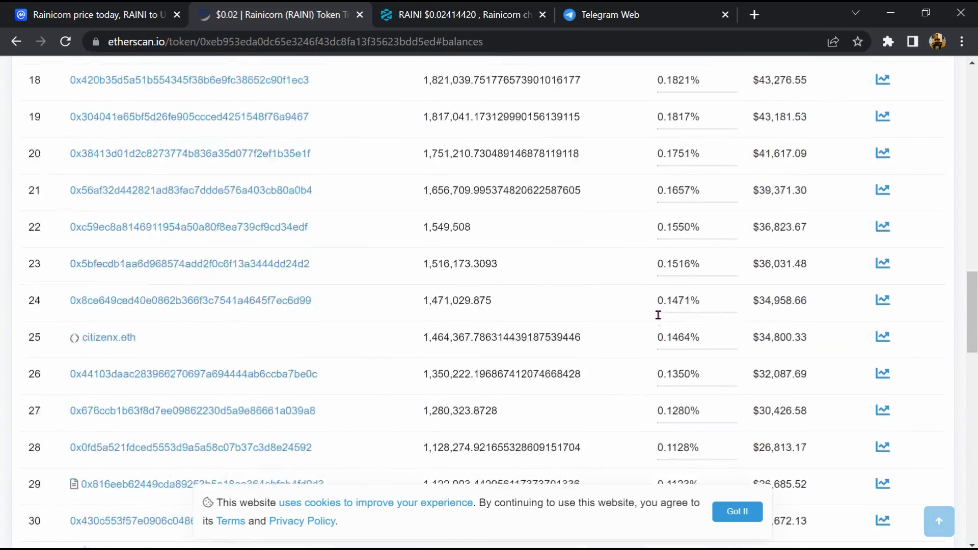